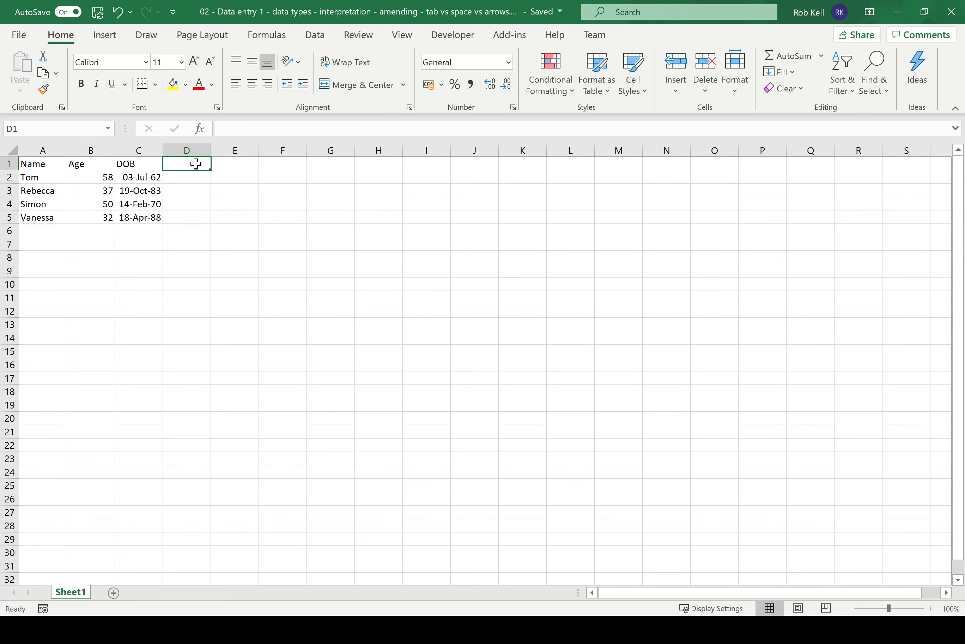
# Step: Add the column header "Description" in cell D1
pyautogui.click(57, 179)
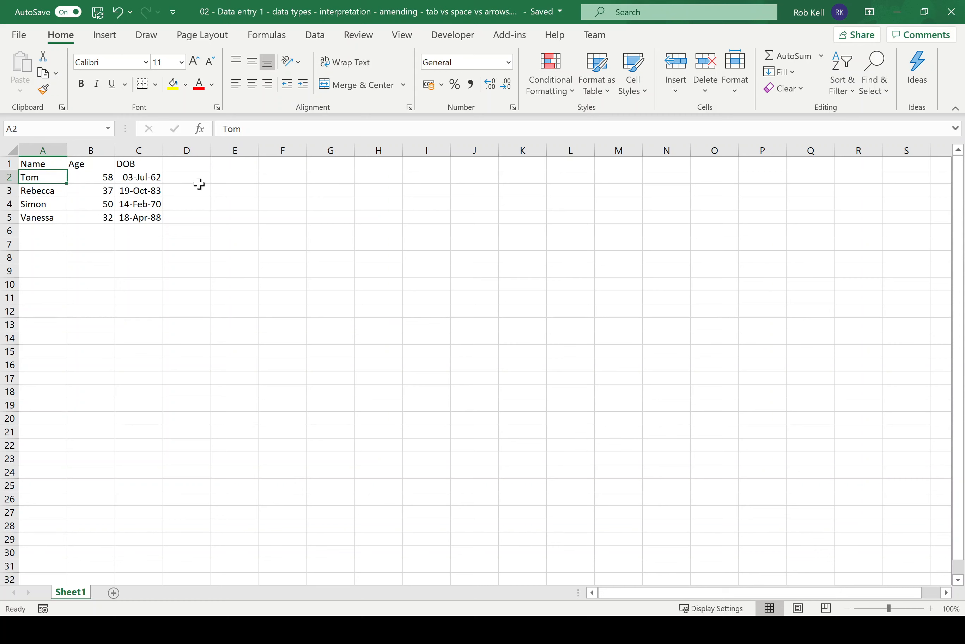
pyautogui.click(189, 165)
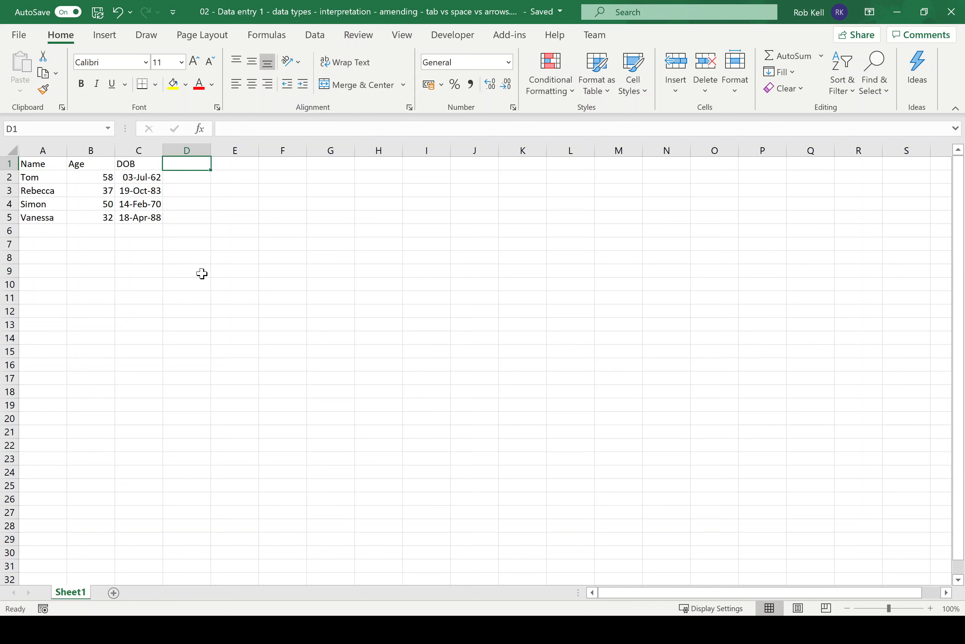
pyautogui.write('Description')
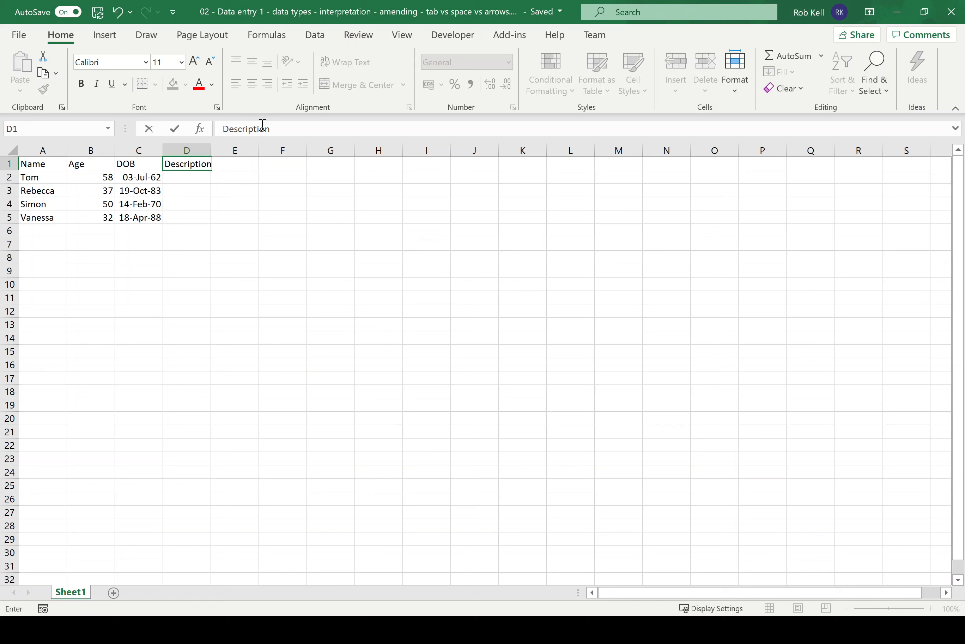
pyautogui.press('Return')
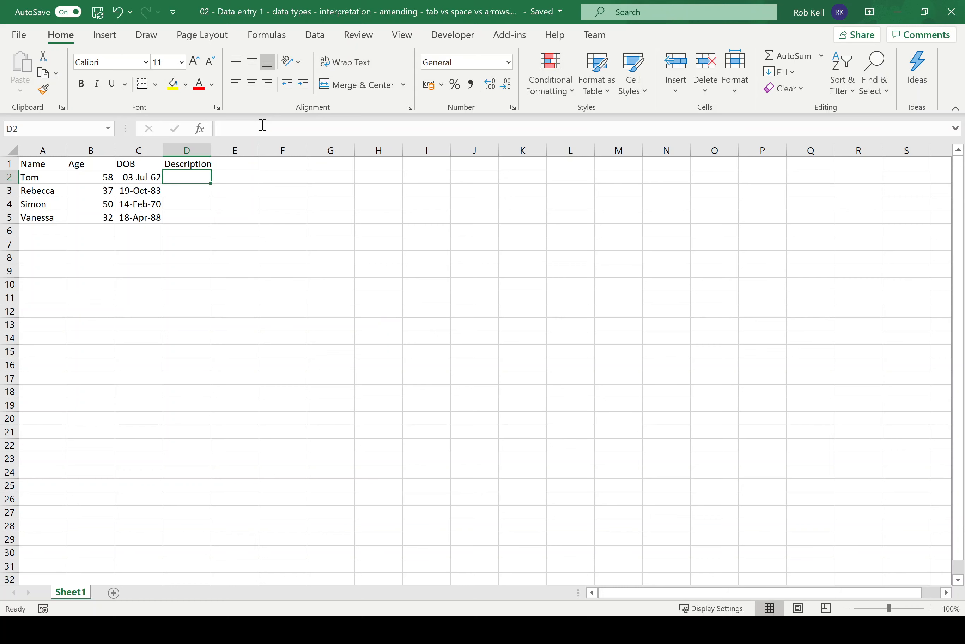
# Step: Enter the description "Ethan Hunt in Mission Impossible" in cell D2
pyautogui.write('E')
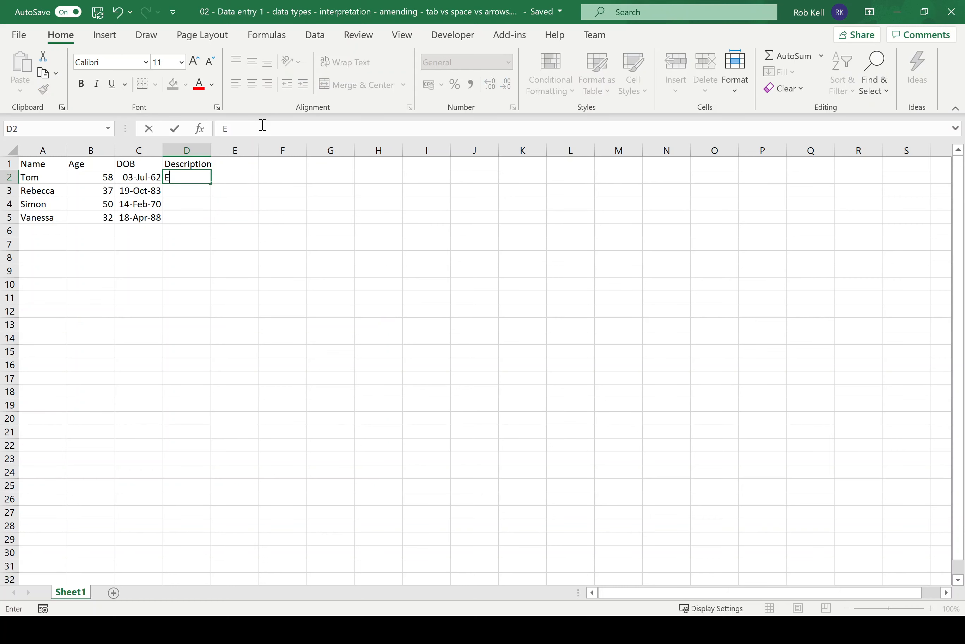
pyautogui.write('than Hunt in Mission In')
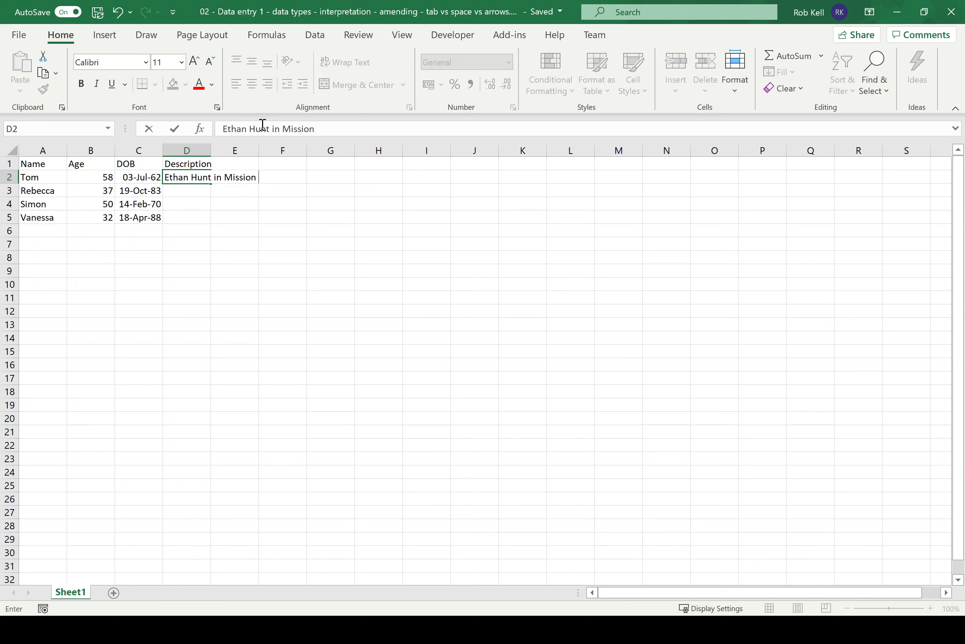
pyautogui.press('BackSpace')
pyautogui.write('mpossible')
pyautogui.press('Tab')
pyautogui.press('Return')
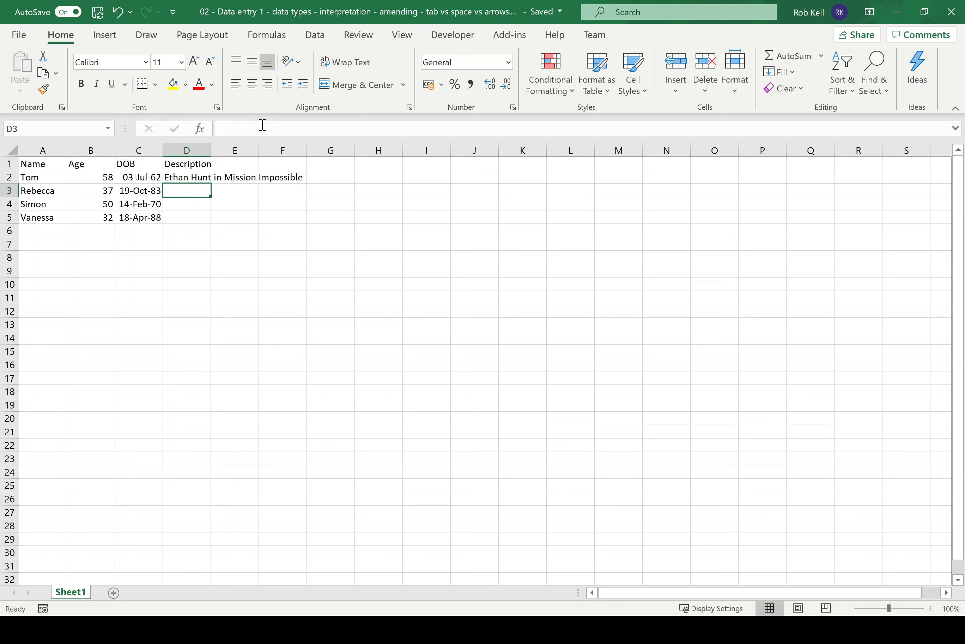
# Step: Fill the descriptions in D3 to D5 with "Plays Ilsa Faust", "Plays Benji" and "Plays the white widow"
pyautogui.write('Plays Ilsa Faust')
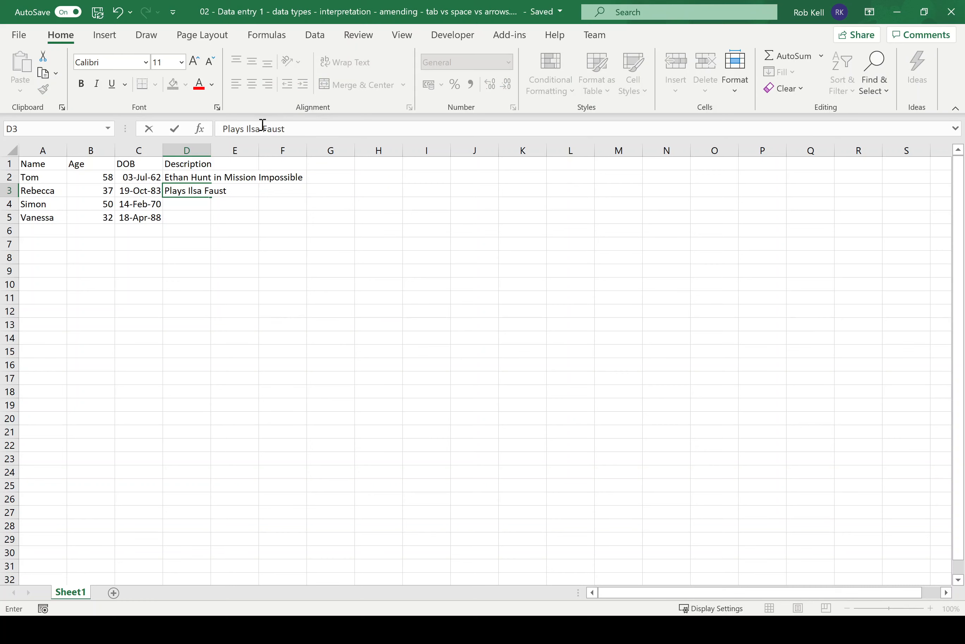
pyautogui.press('Return')
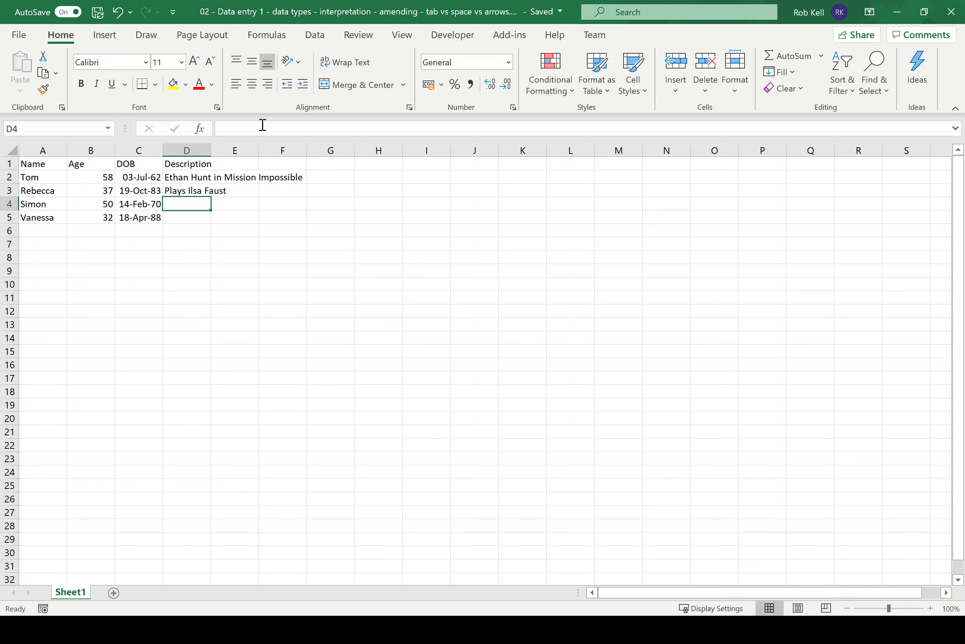
pyautogui.write('Plays Benji')
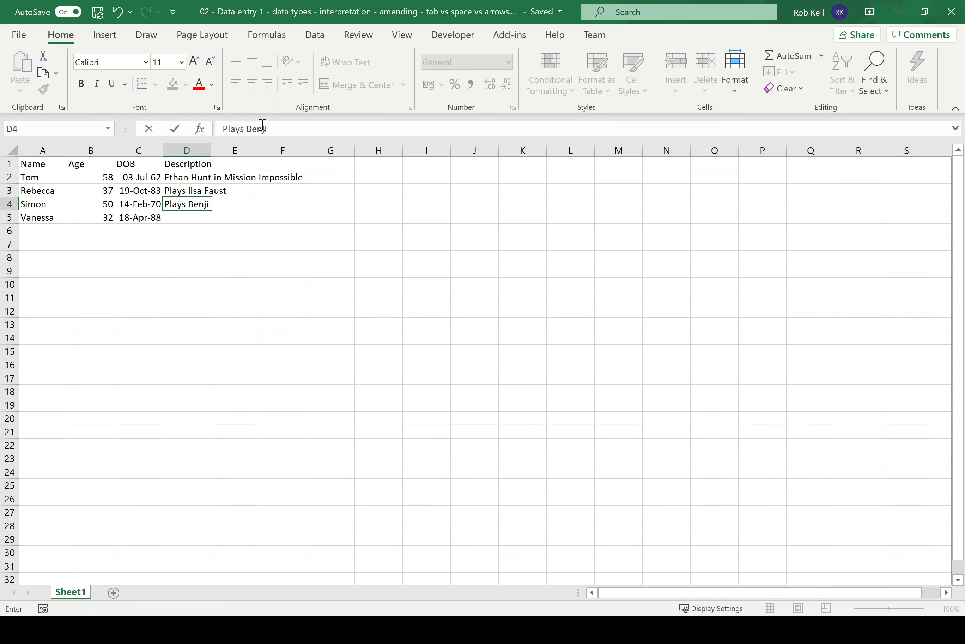
pyautogui.press('Tab')
pyautogui.press('Return')
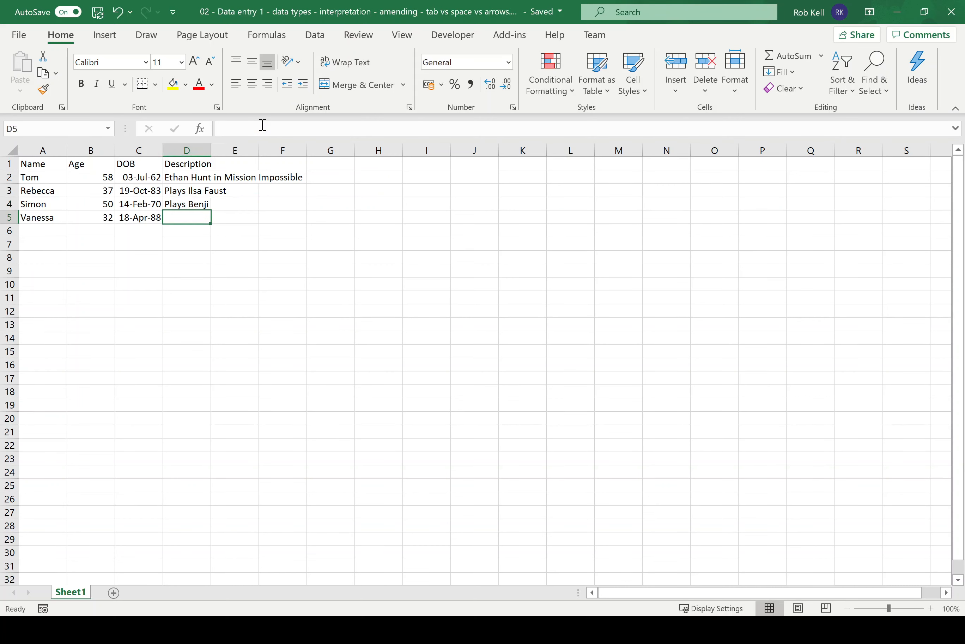
pyautogui.write('Play')
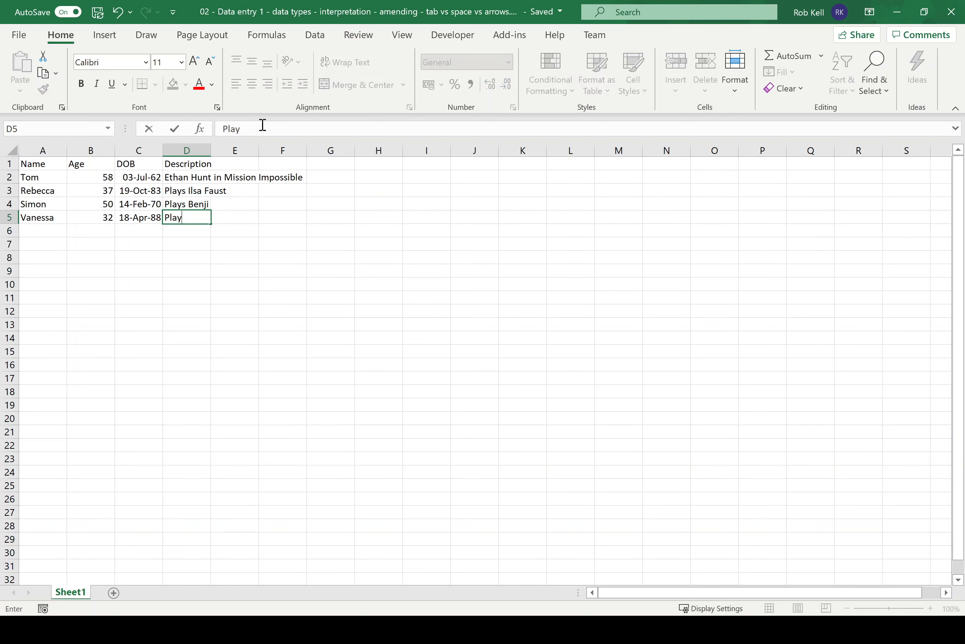
pyautogui.write('s the white widow')
pyautogui.press('Return')
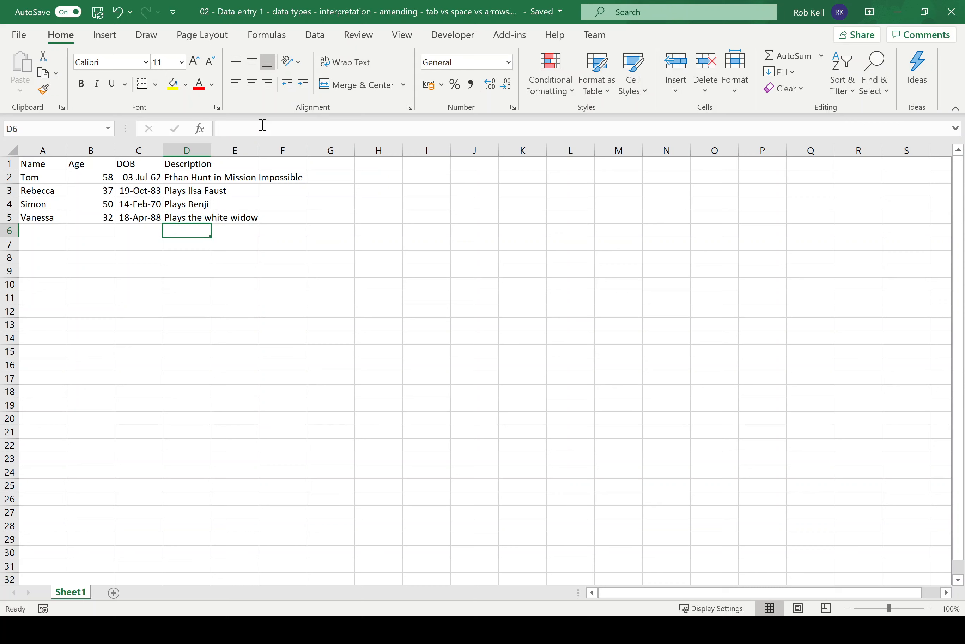
# Step: Insert the word "the" before "Mission Impossible" in the description in cell D2
pyautogui.click(180, 177)
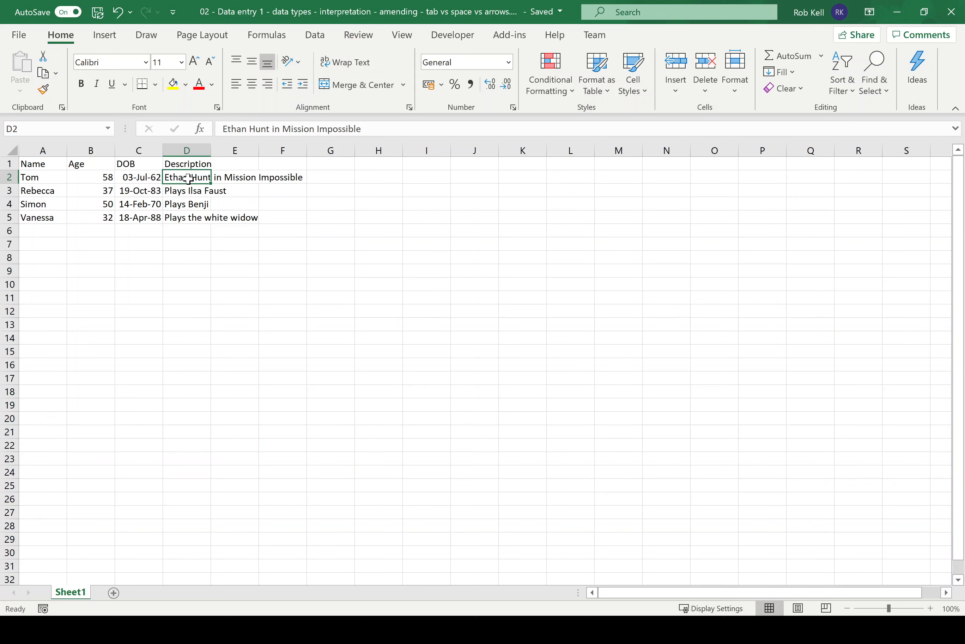
pyautogui.doubleClick(189, 177)
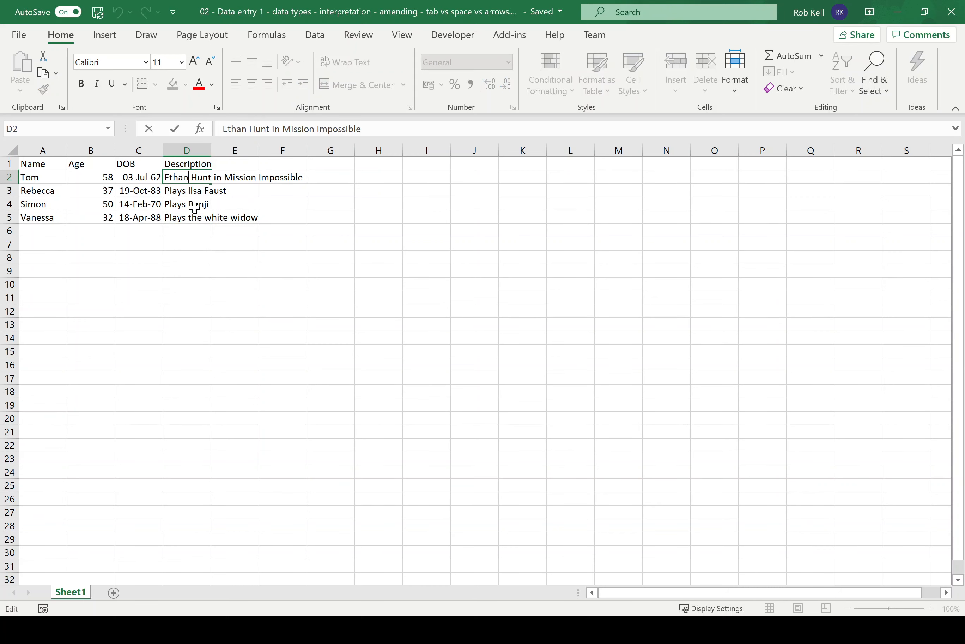
pyautogui.press('Escape')
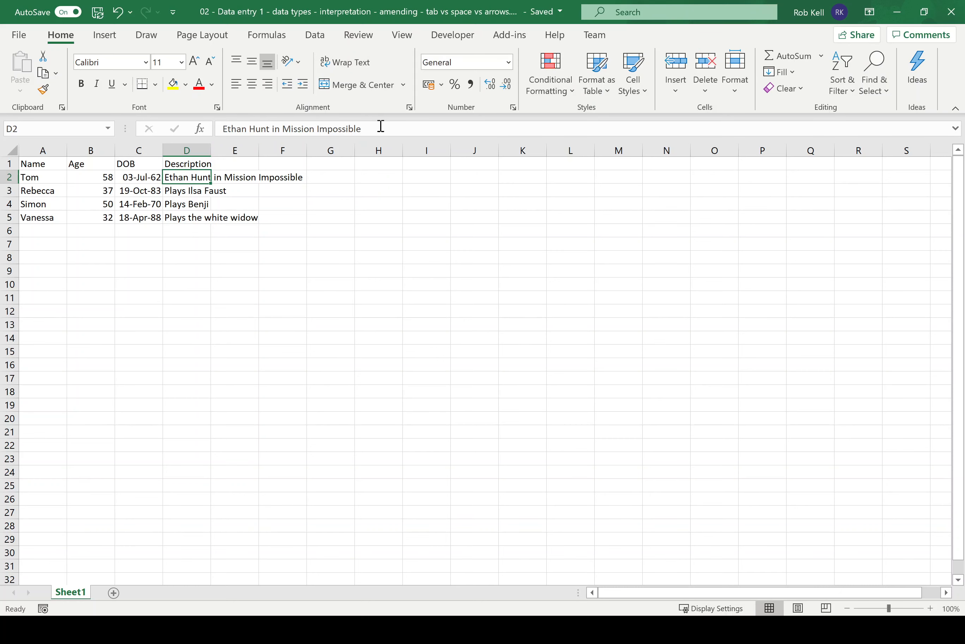
pyautogui.click(369, 128)
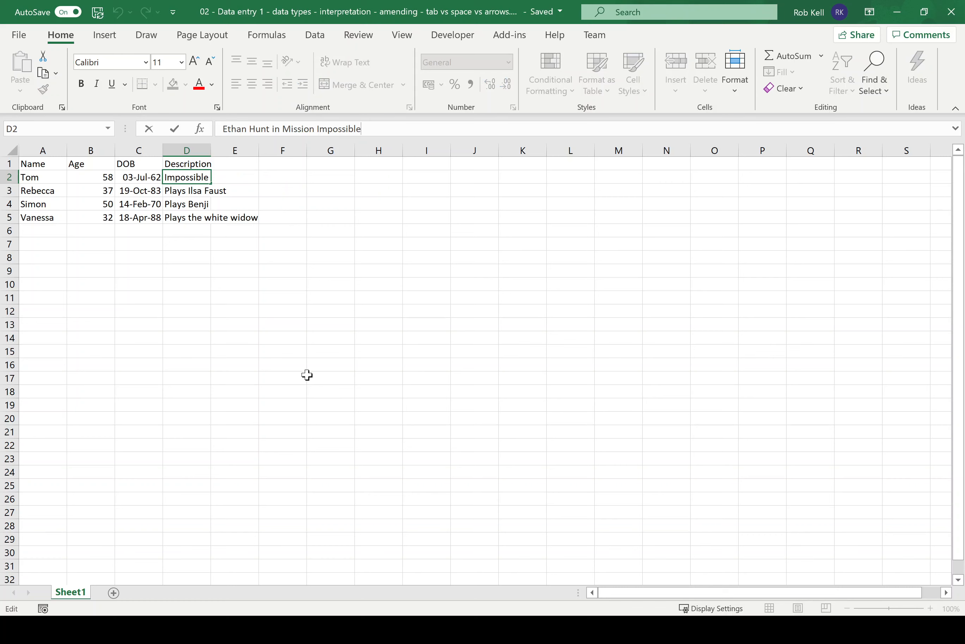
pyautogui.press('Left')
pyautogui.press('Left')
pyautogui.press('Left')
pyautogui.press('Left')
pyautogui.press('Left')
pyautogui.press('Left')
pyautogui.press('Left')
pyautogui.press('Left')
pyautogui.press('Left')
pyautogui.press('Left')
pyautogui.press('Left')
pyautogui.press('Left')
pyautogui.press('Left')
pyautogui.press('Left')
pyautogui.press('Left')
pyautogui.press('Left')
pyautogui.press('Left')
pyautogui.press('Left')
pyautogui.press('Left')
pyautogui.write('the')
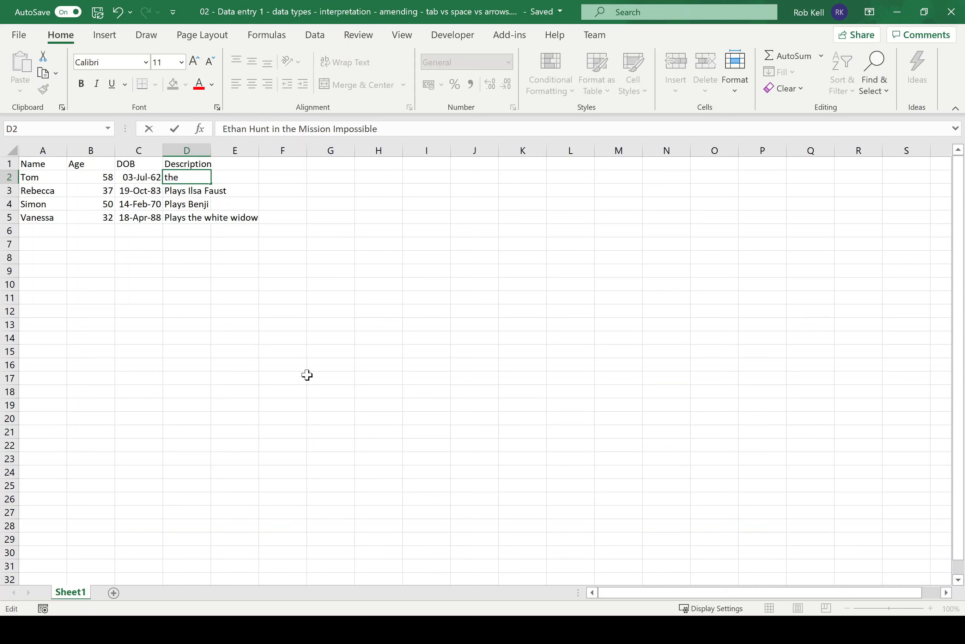
pyautogui.press('Return')
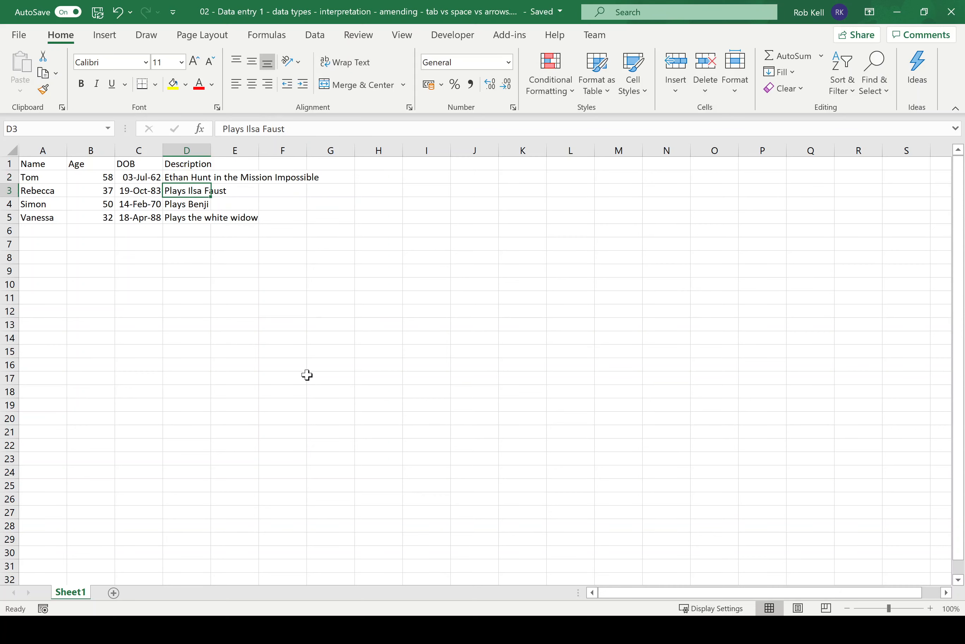
pyautogui.click(185, 177)
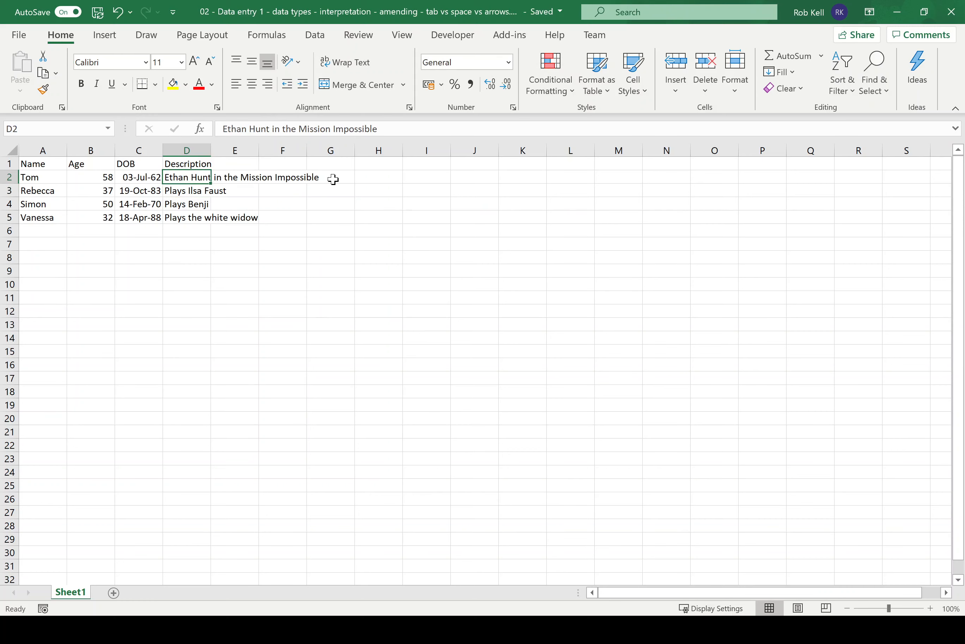
pyautogui.click(382, 129)
pyautogui.write(':')
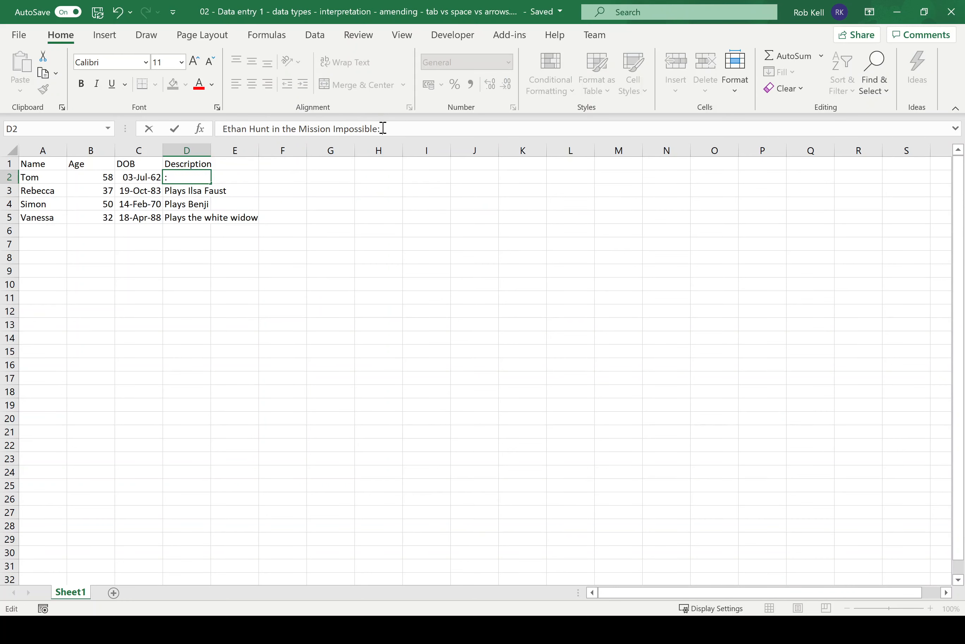
pyautogui.press('Escape')
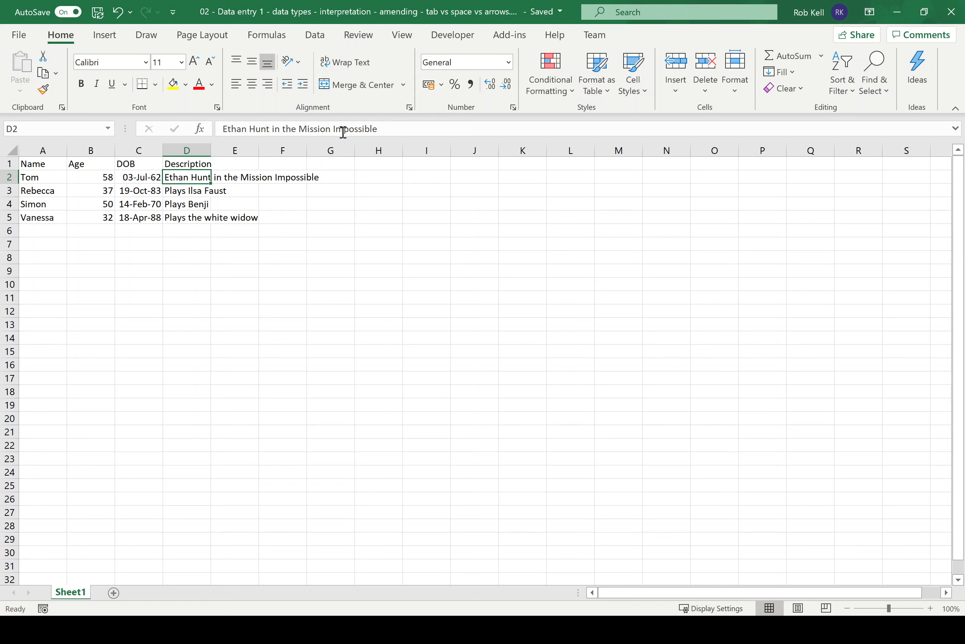
pyautogui.write('the')
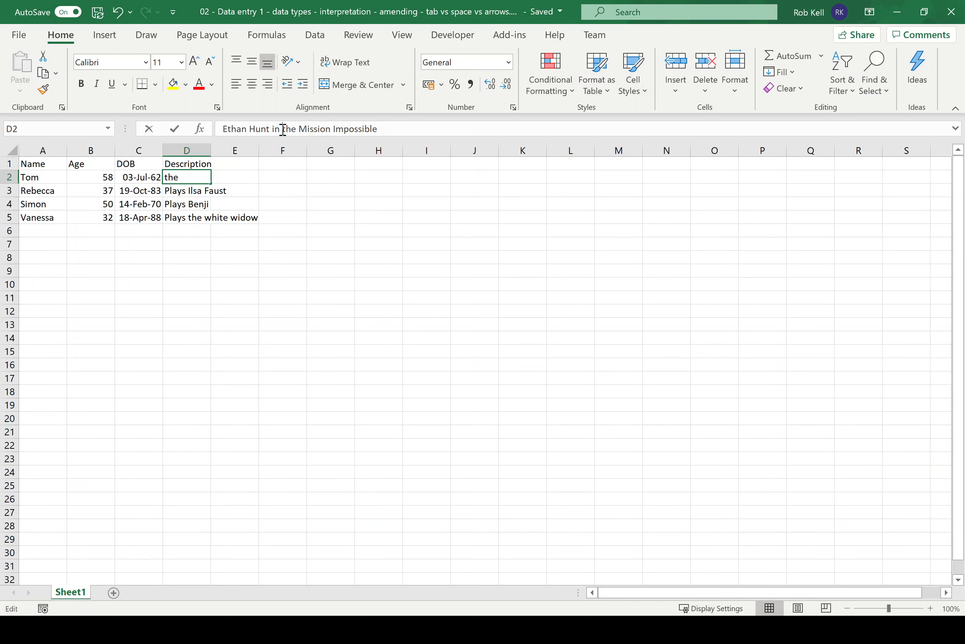
pyautogui.press('Escape')
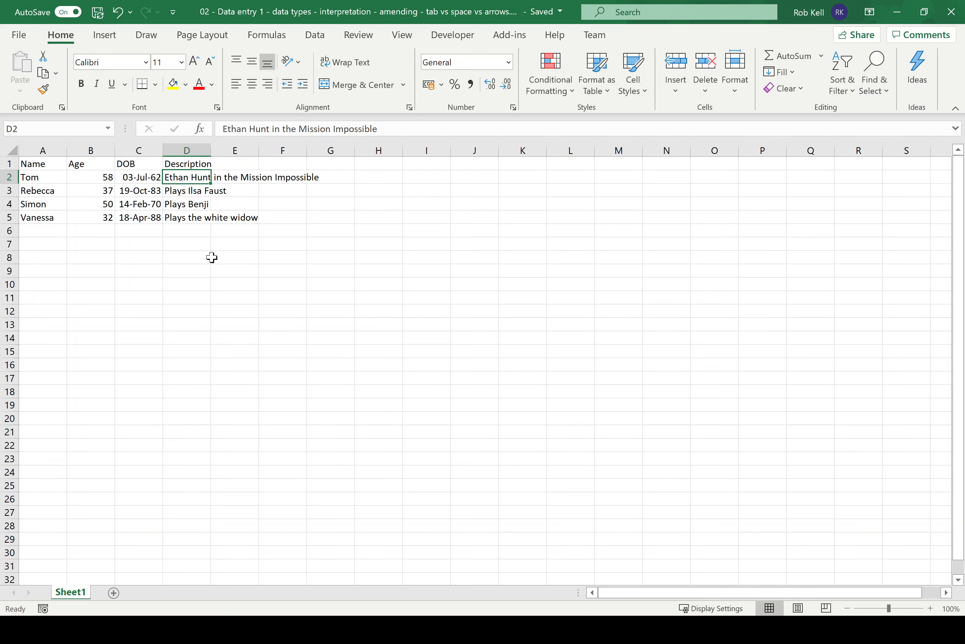
# Step: Overwrite the description in cell D2 with "the test" and undo that replacement
pyautogui.write('the test')
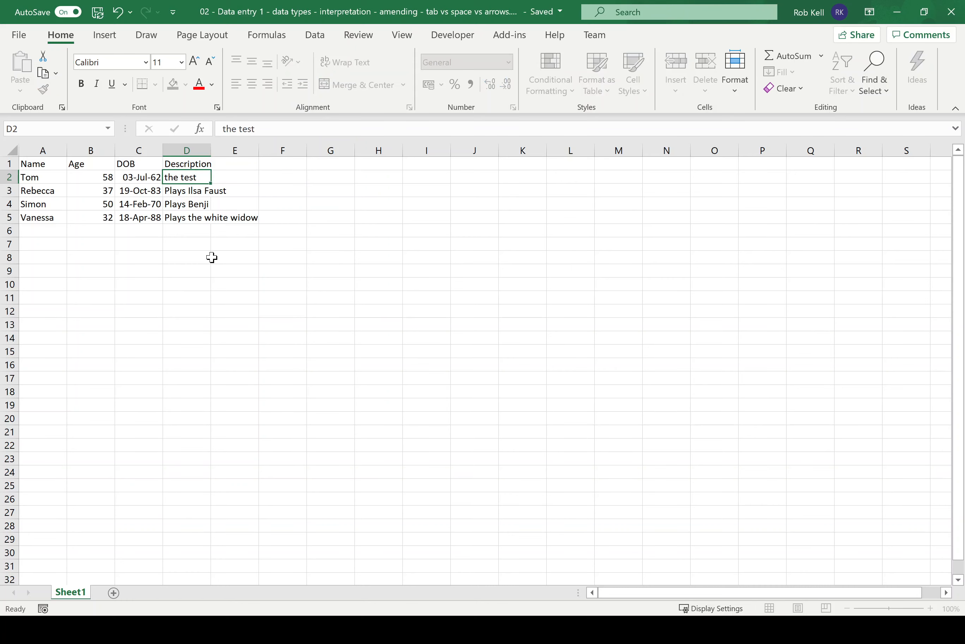
pyautogui.press('Return')
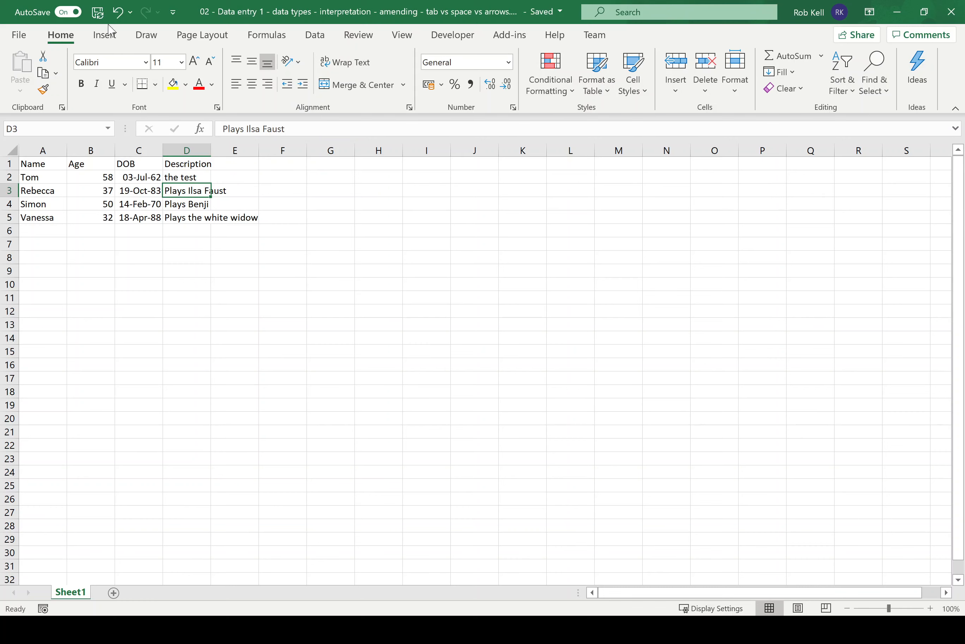
pyautogui.click(119, 14)
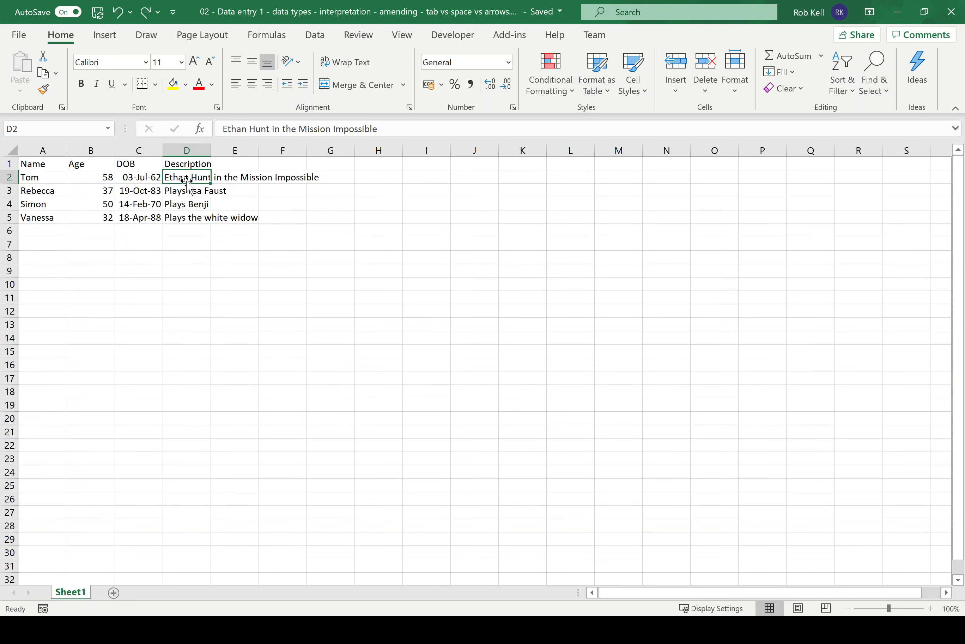
# Step: Check which cell holds the overflowing description in row 2, and enter "text" in the neighbouring cell E2
pyautogui.click(280, 177)
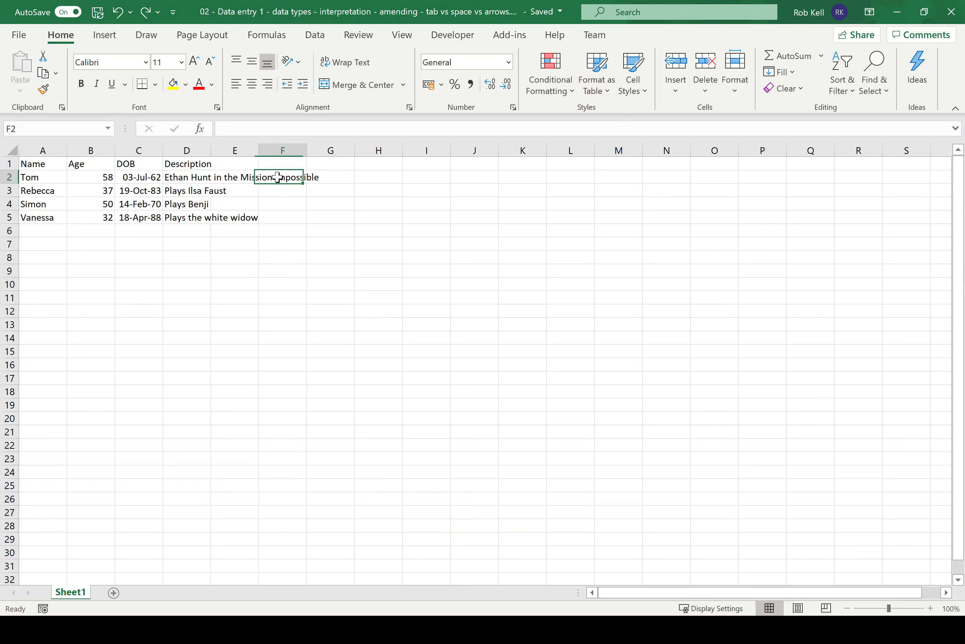
pyautogui.click(199, 177)
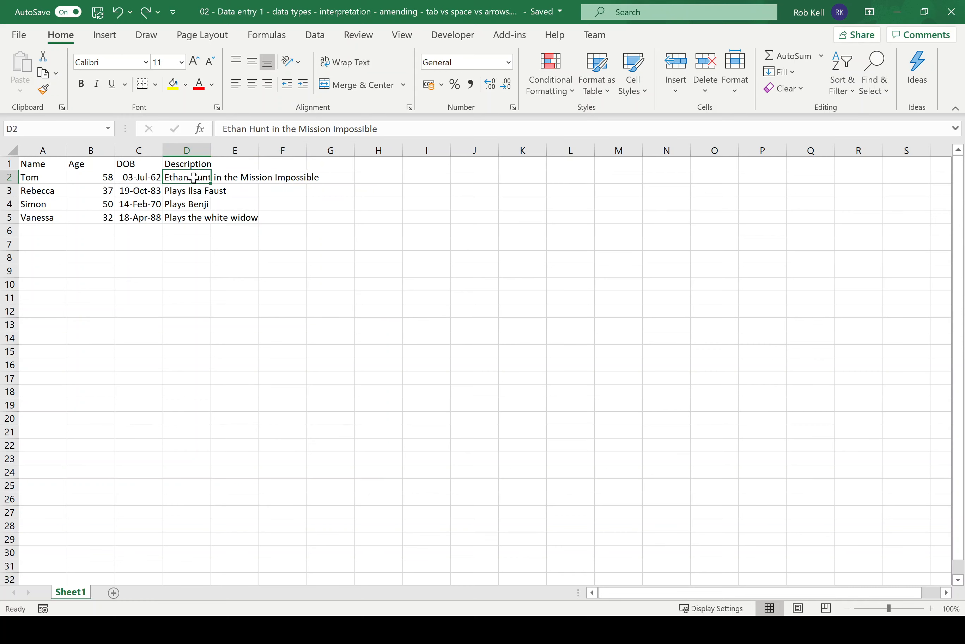
pyautogui.click(245, 178)
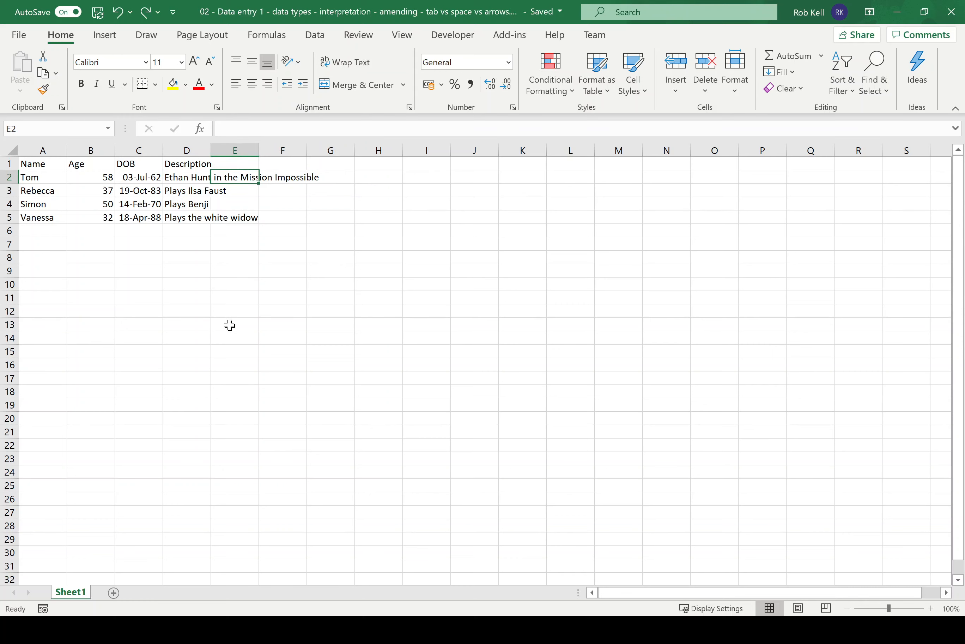
pyautogui.write('text')
pyautogui.press('Return')
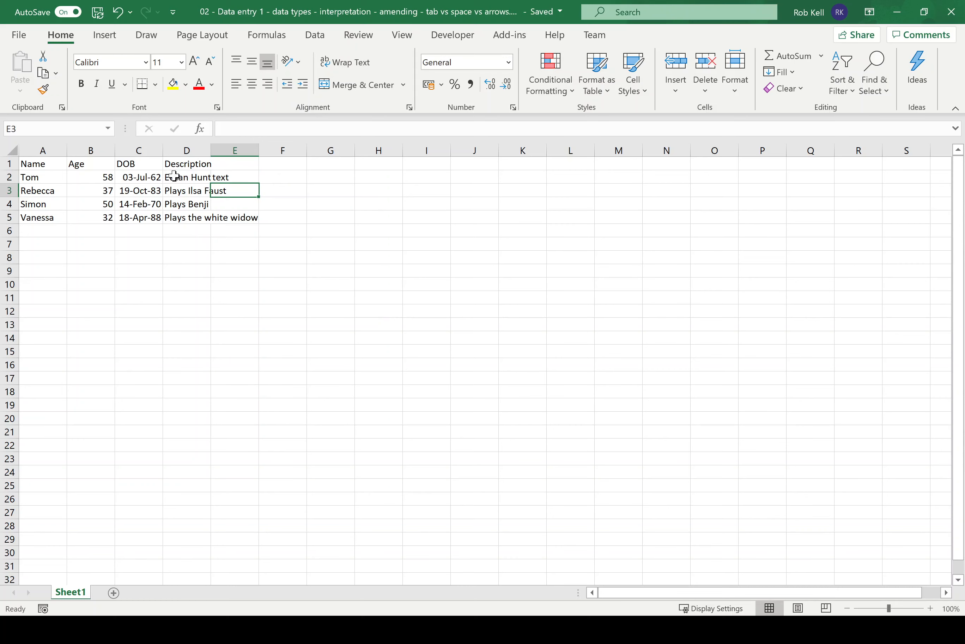
# Step: Check the full content of D2, and clear the entry in cell E2
pyautogui.click(189, 179)
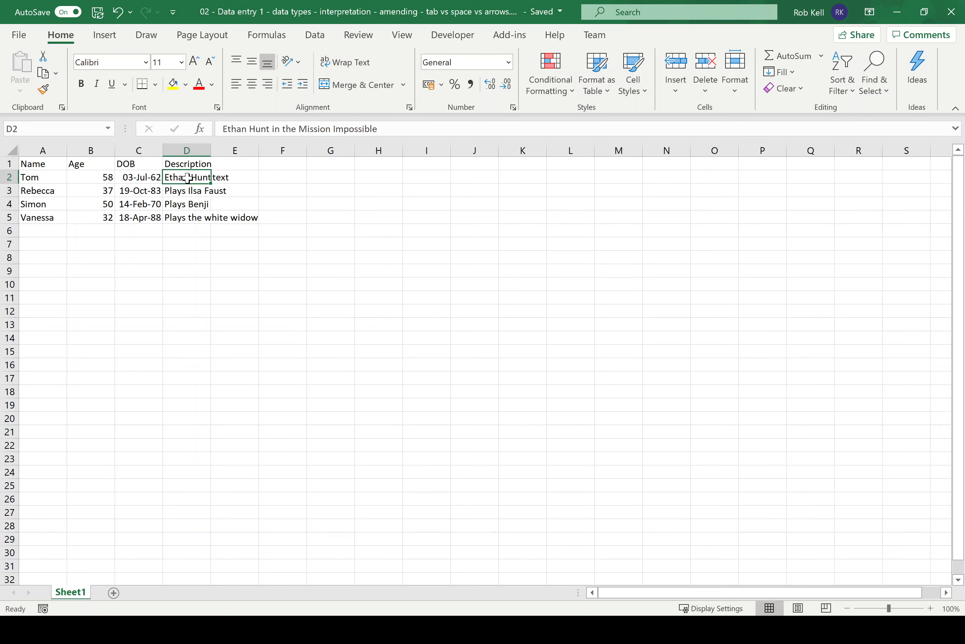
pyautogui.click(227, 179)
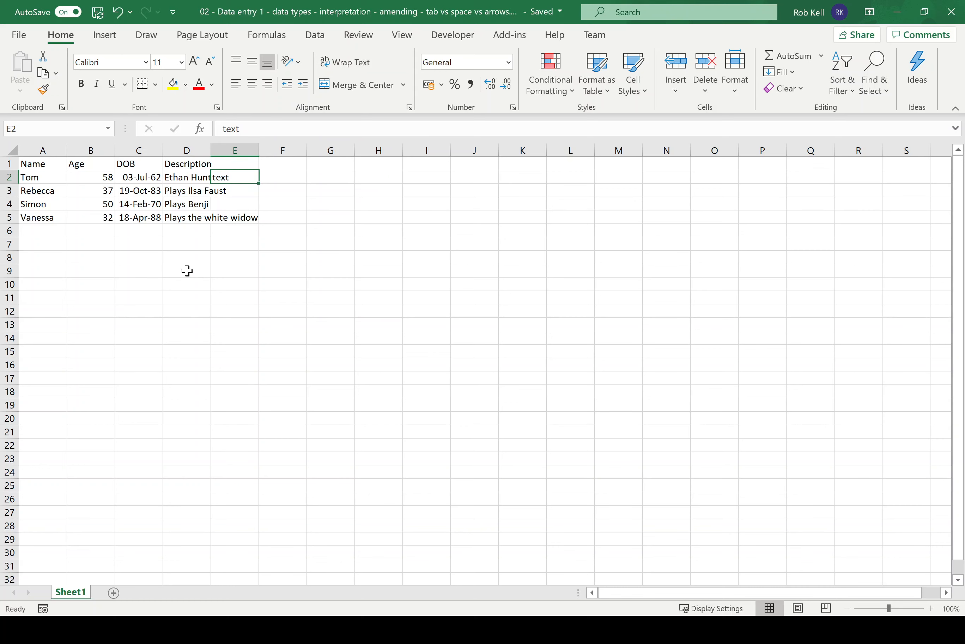
pyautogui.press('Delete')
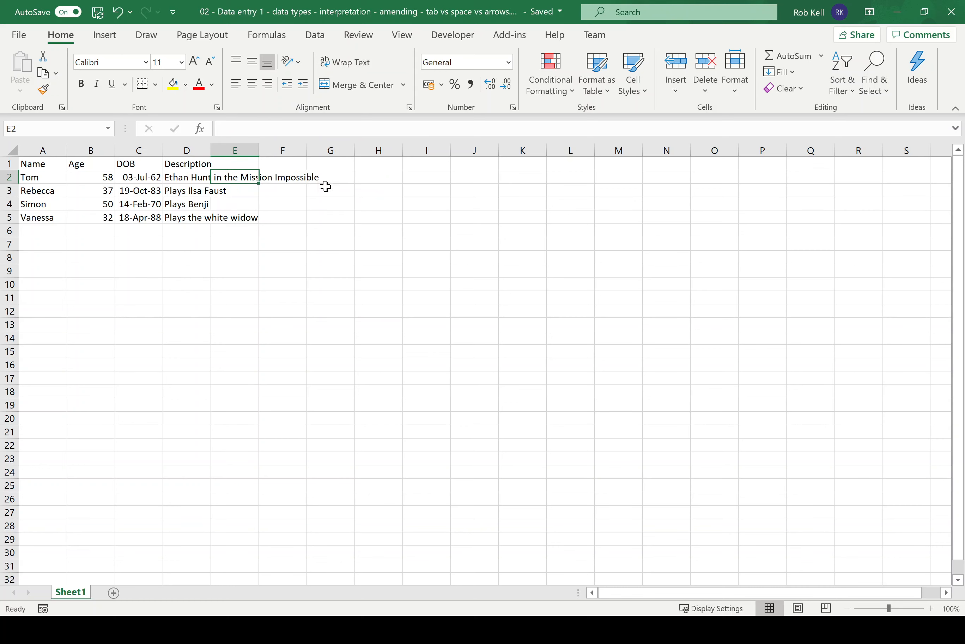
pyautogui.click(193, 175)
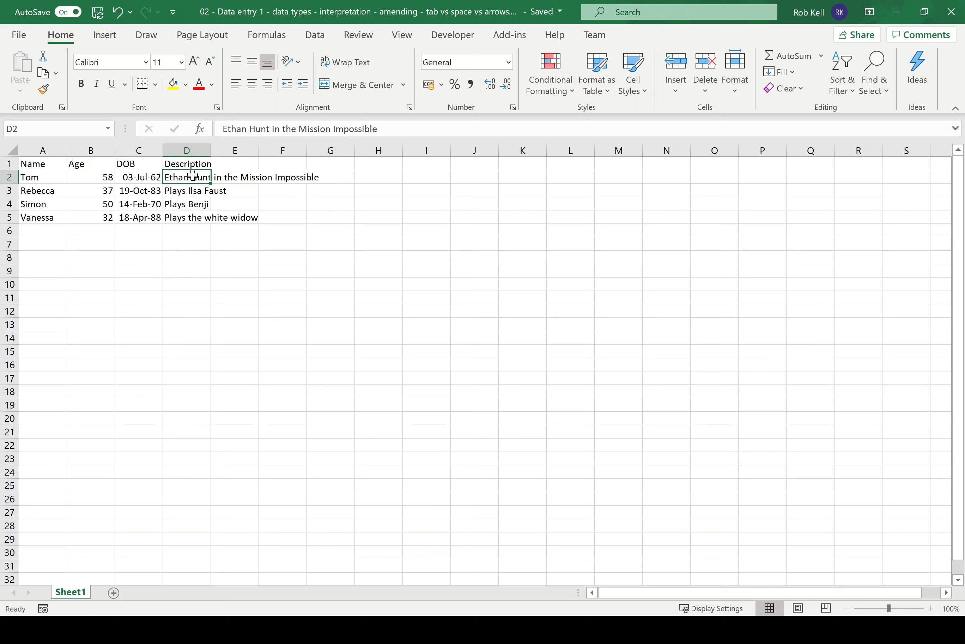